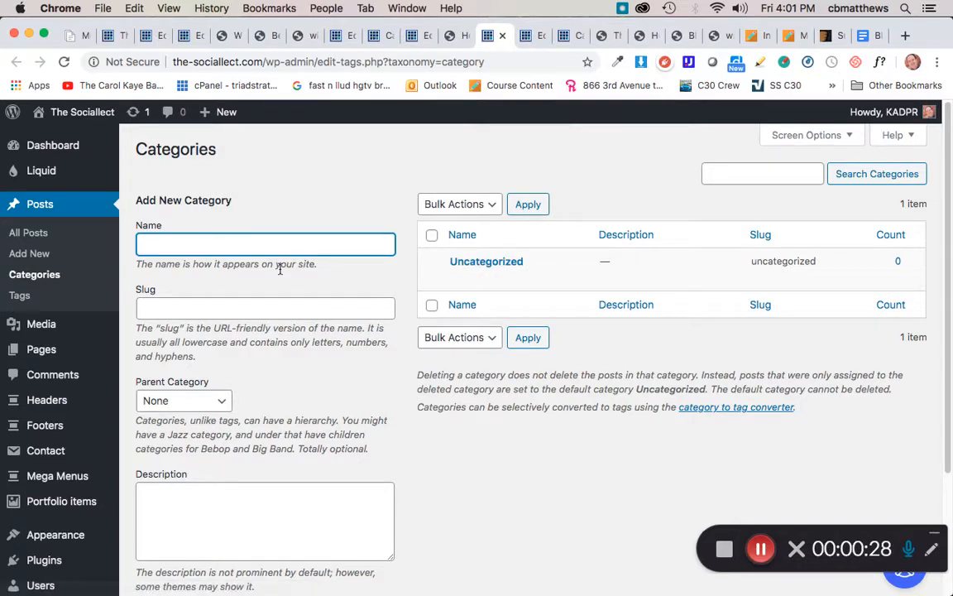
Step: Check the category list in the TextEdit note and add a post category named Health in WordPress
key("super+Tab")
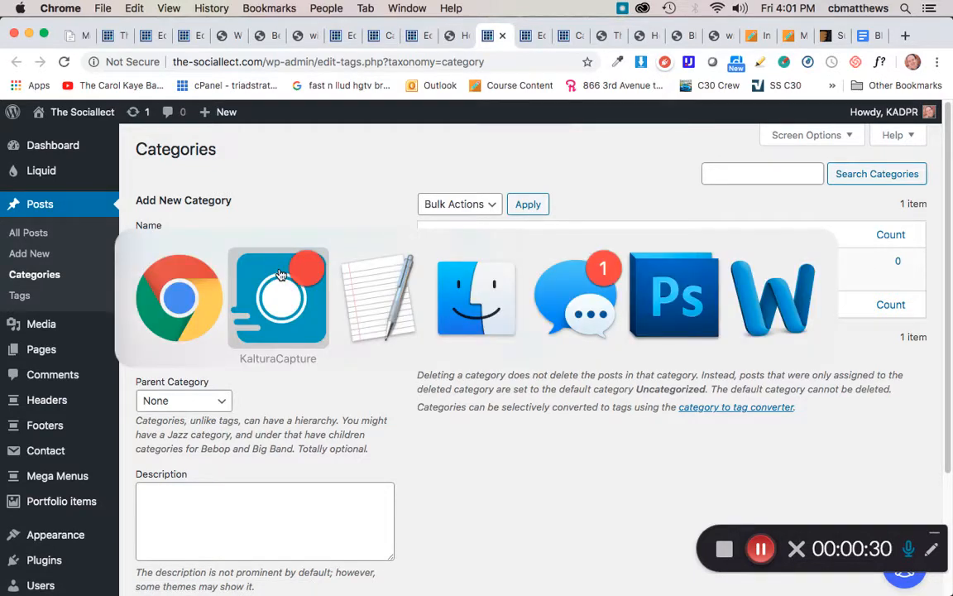
key("super+Tab")
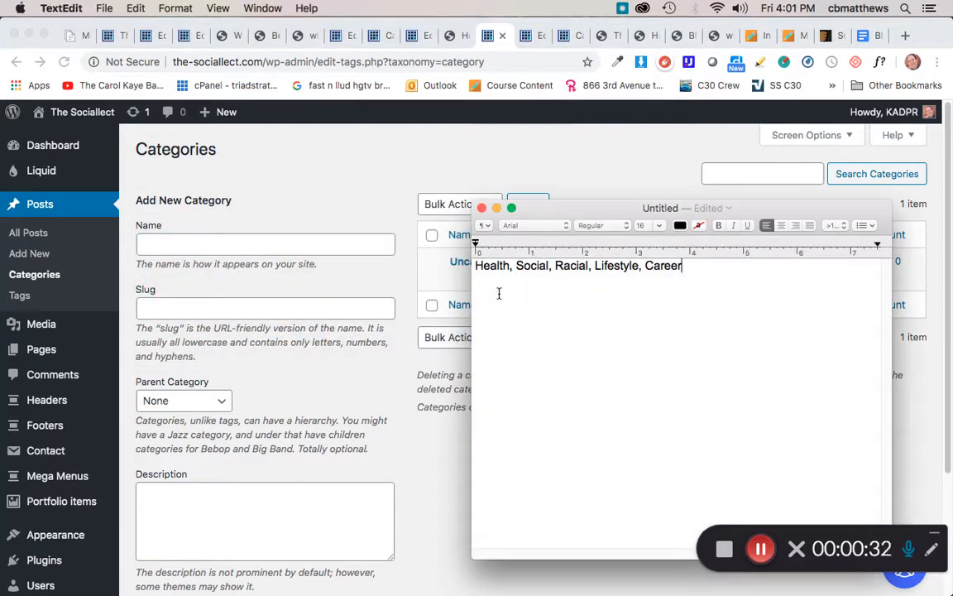
key("super+Tab")
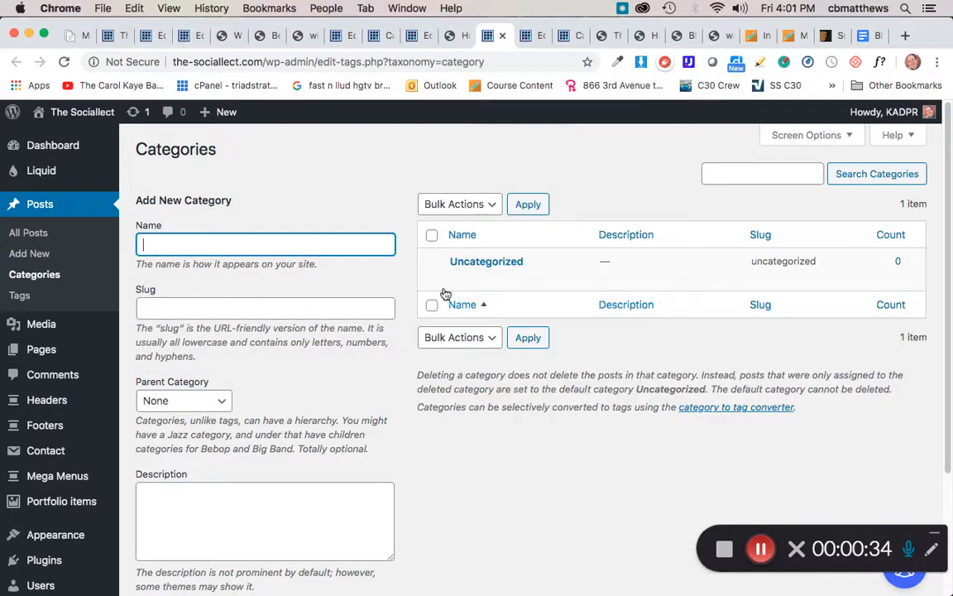
type("Health")
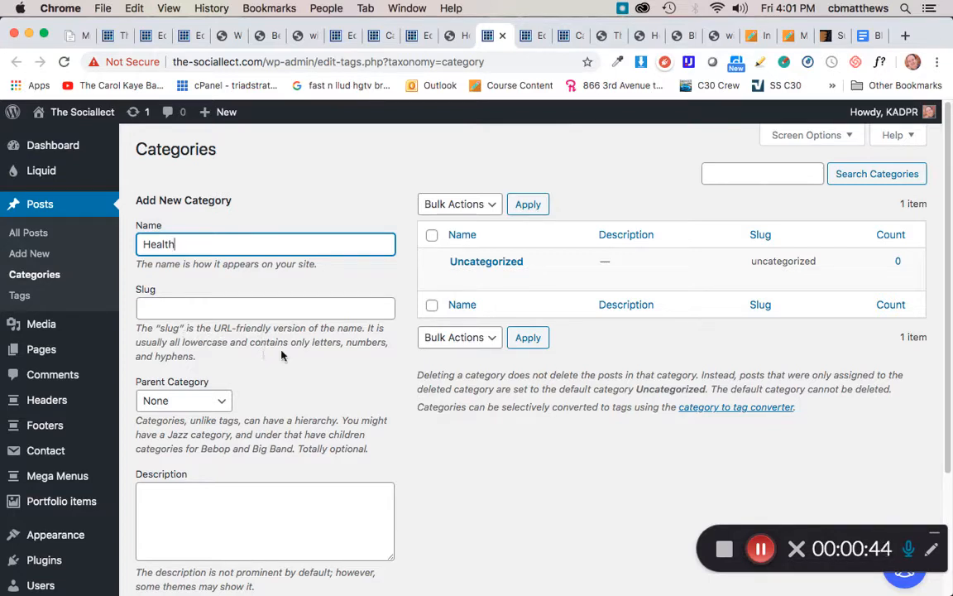
scroll(281, 356, "down", 5)
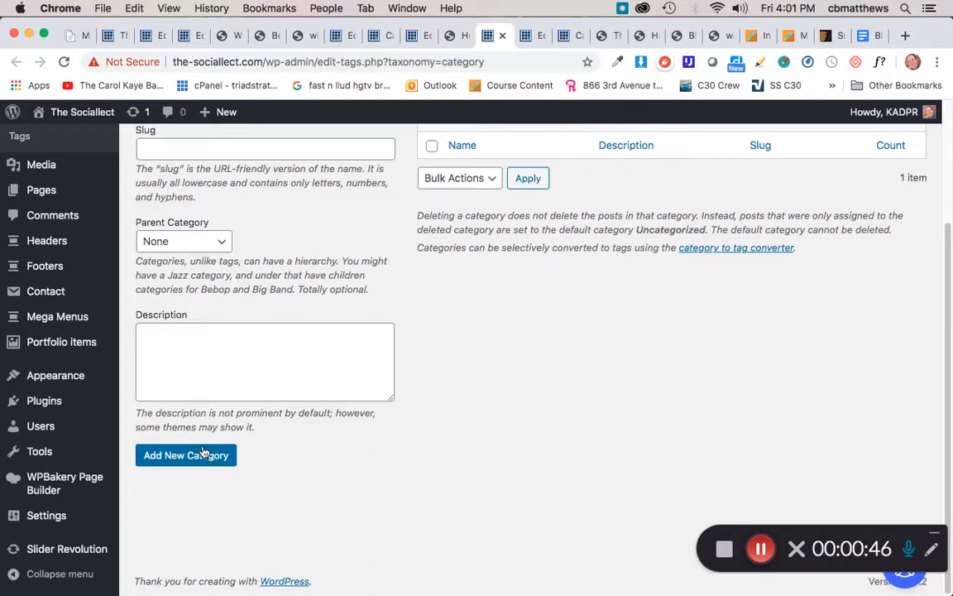
left_click(202, 453)
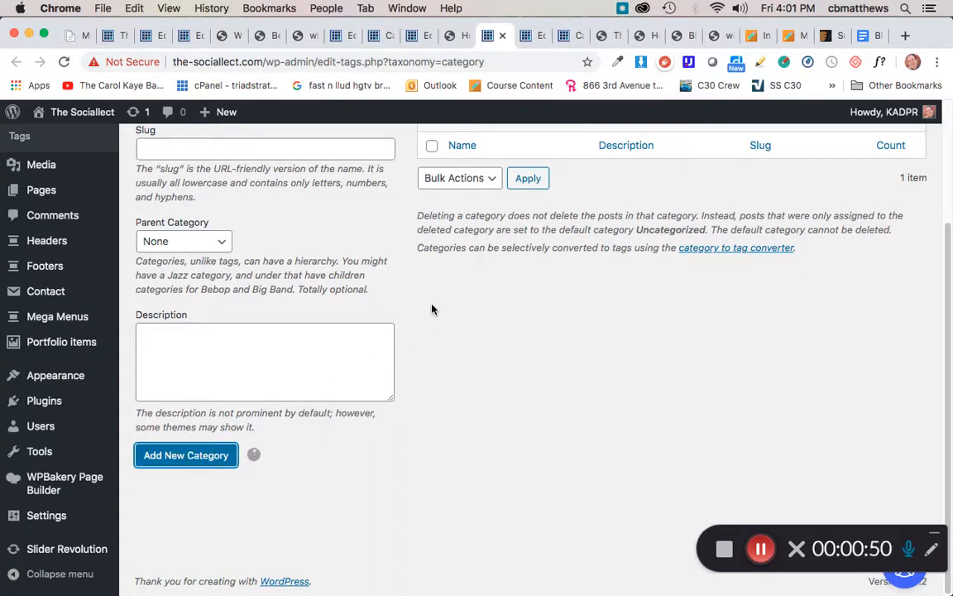
Step: Check the note for the second topic and add a post category named Social
scroll(431, 429, "up", 5)
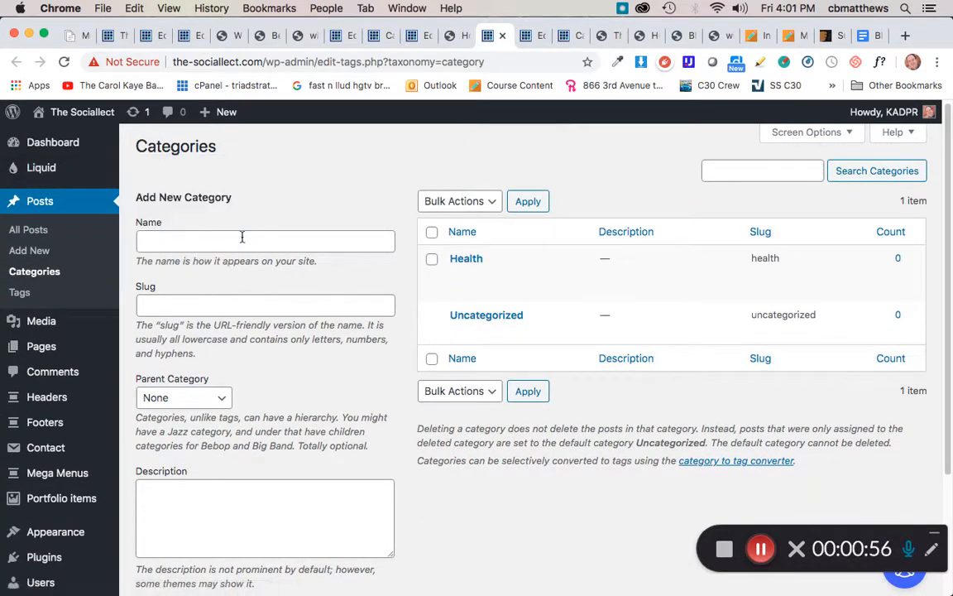
key("super+Tab")
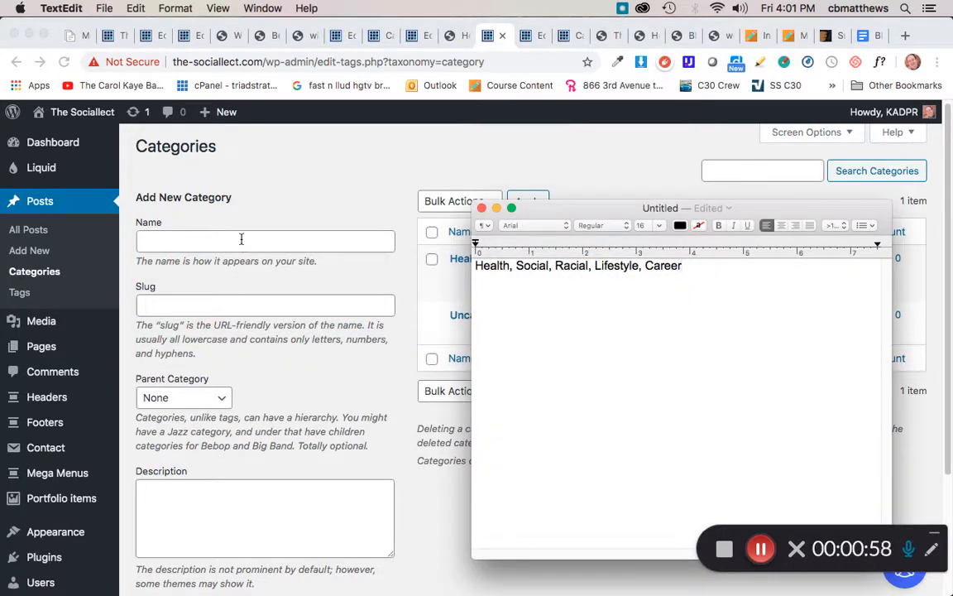
left_click(241, 239)
type("Social")
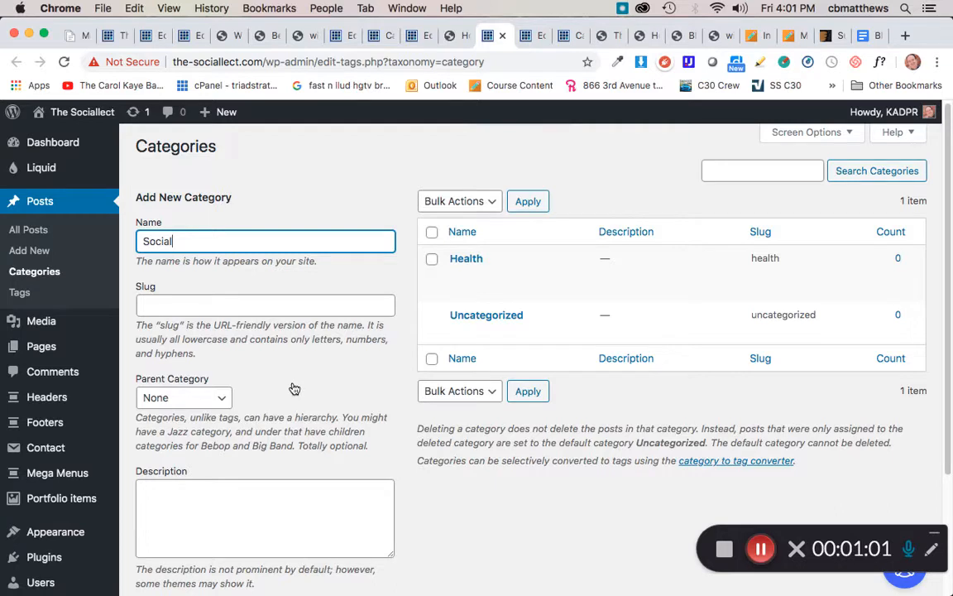
scroll(293, 386, "down", 4)
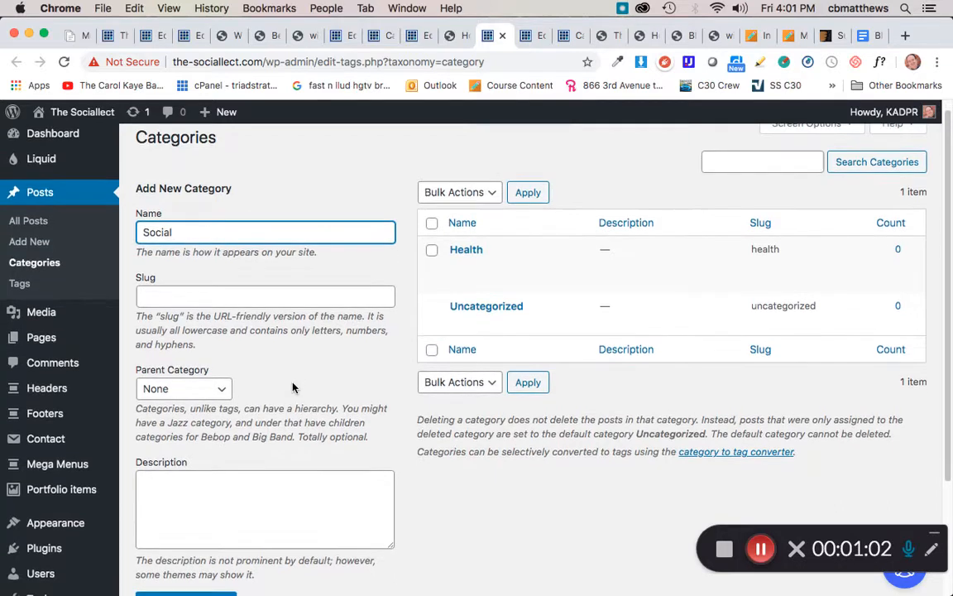
left_click(187, 457)
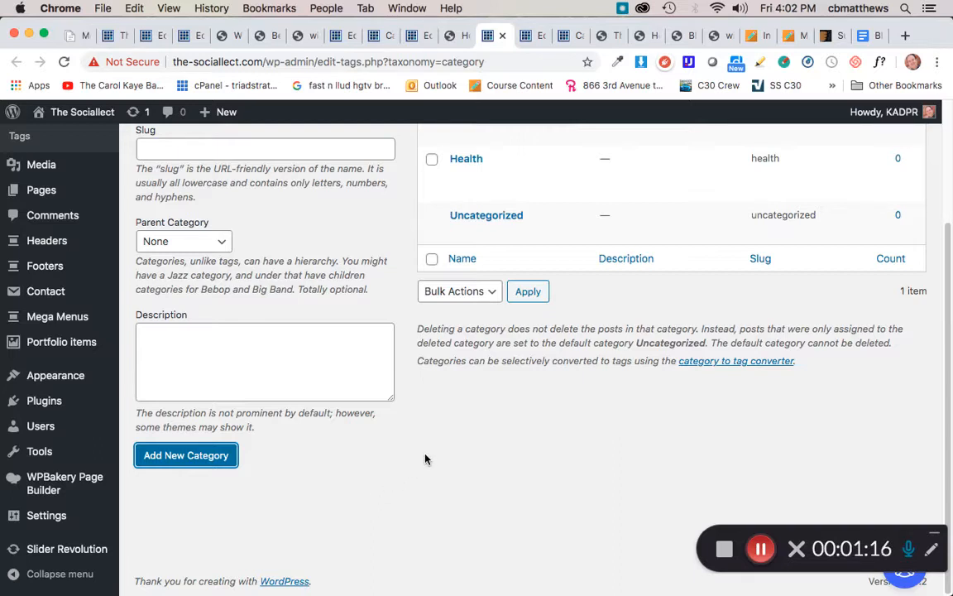
Step: Add a post category named Health & Fitness and delete it from the categories list again
scroll(425, 459, "up", 3)
mouse_move(476, 305)
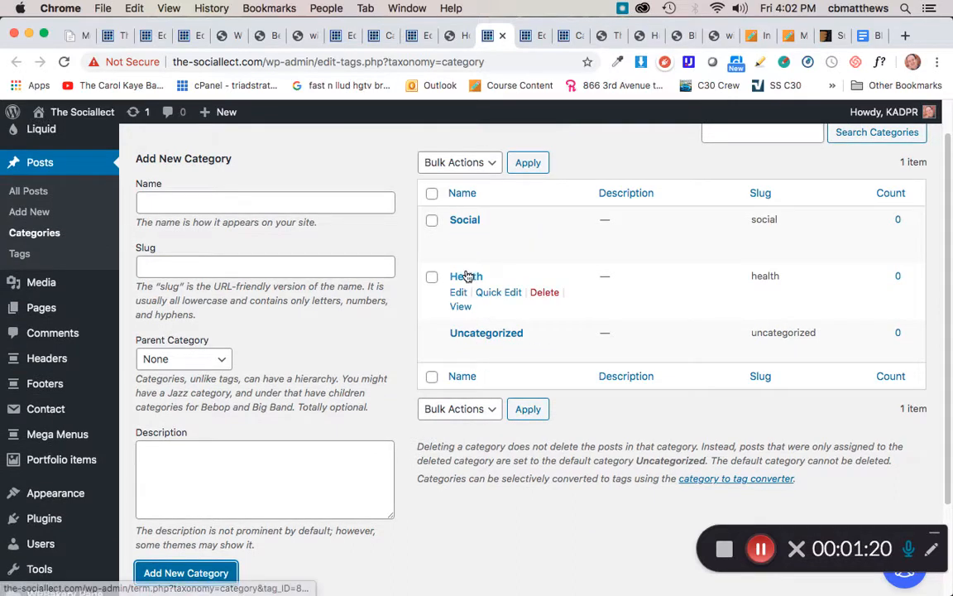
left_click(197, 203)
type("Health &")
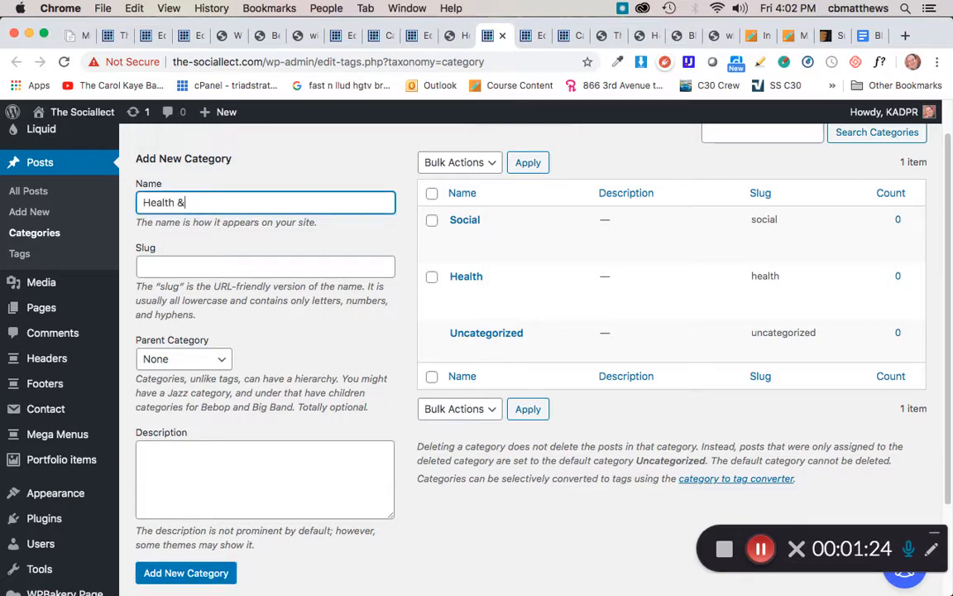
type(" Fitness")
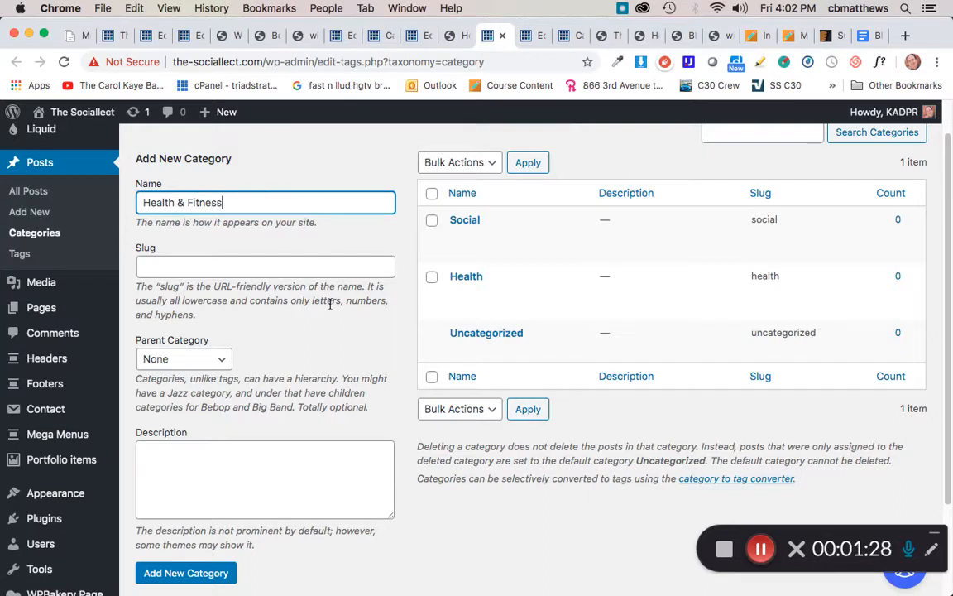
scroll(320, 342, "down", 1)
left_click(170, 566)
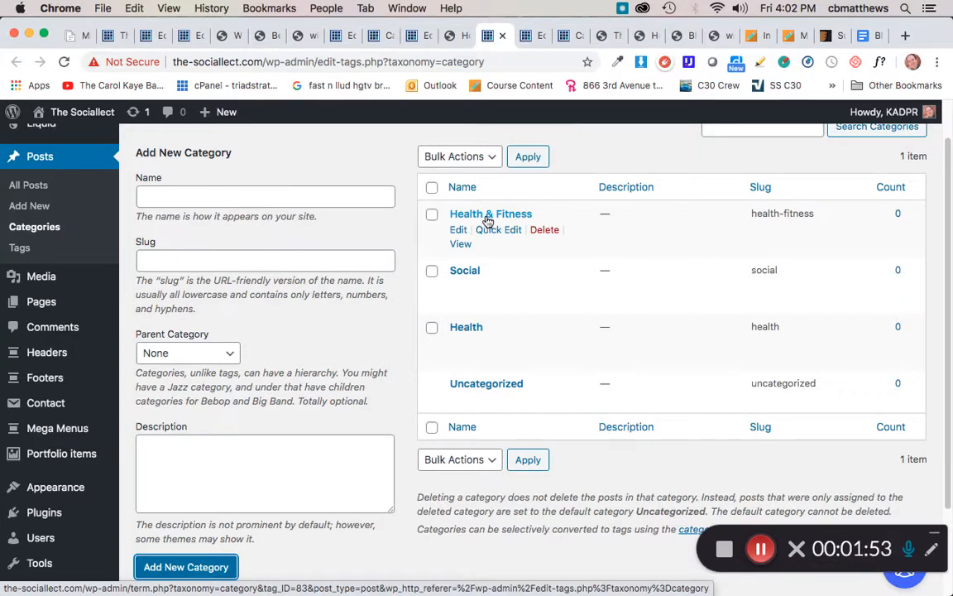
left_click(546, 229)
left_click(603, 191)
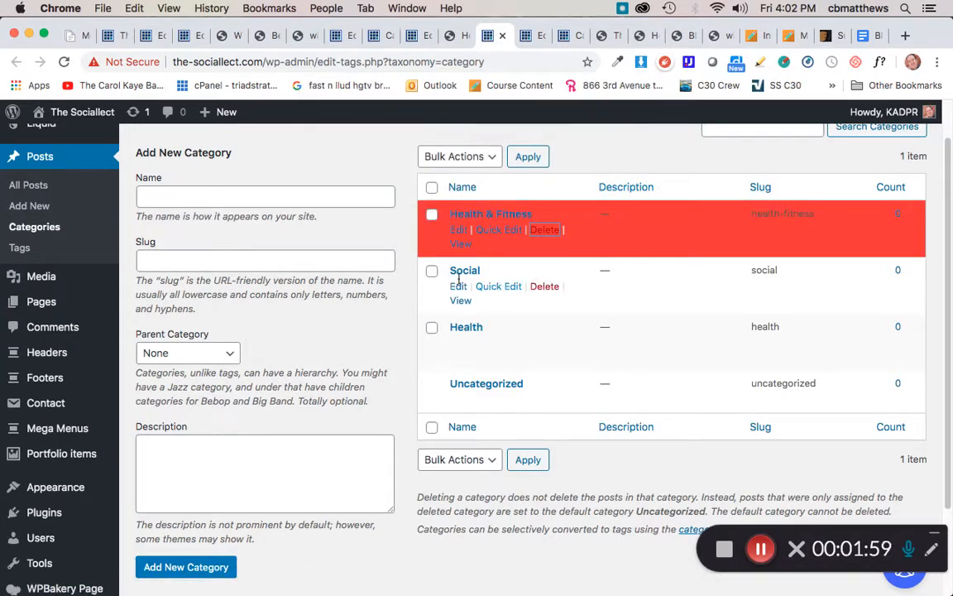
Step: Open a new post in a separate browser tab and assign it to the Health category
right_click(31, 206)
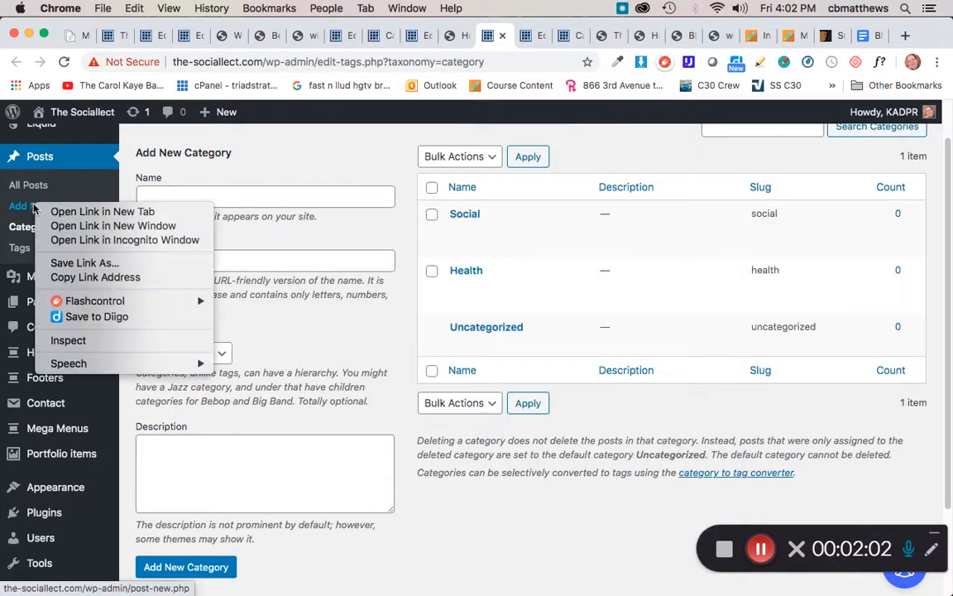
left_click(75, 214)
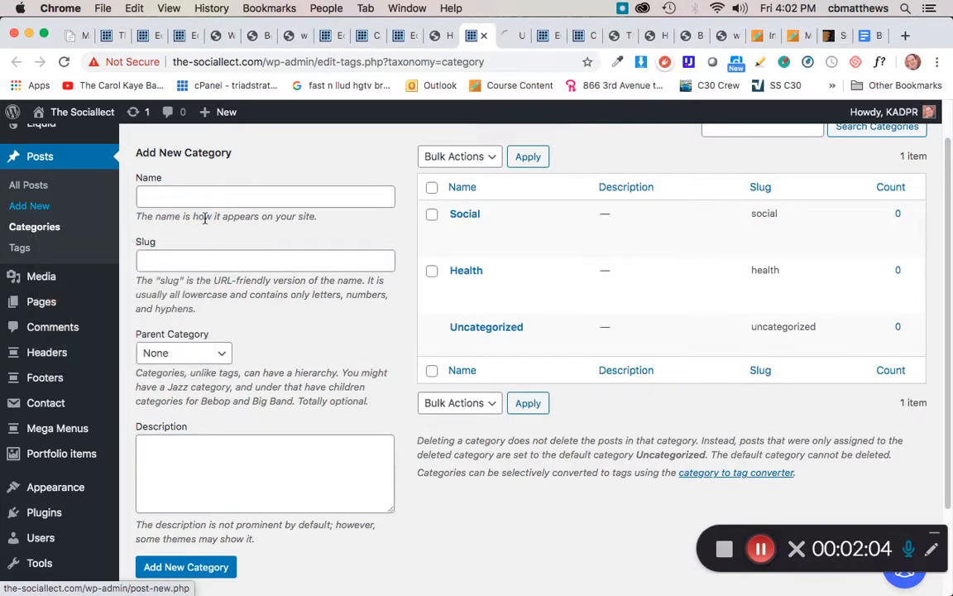
left_click(510, 37)
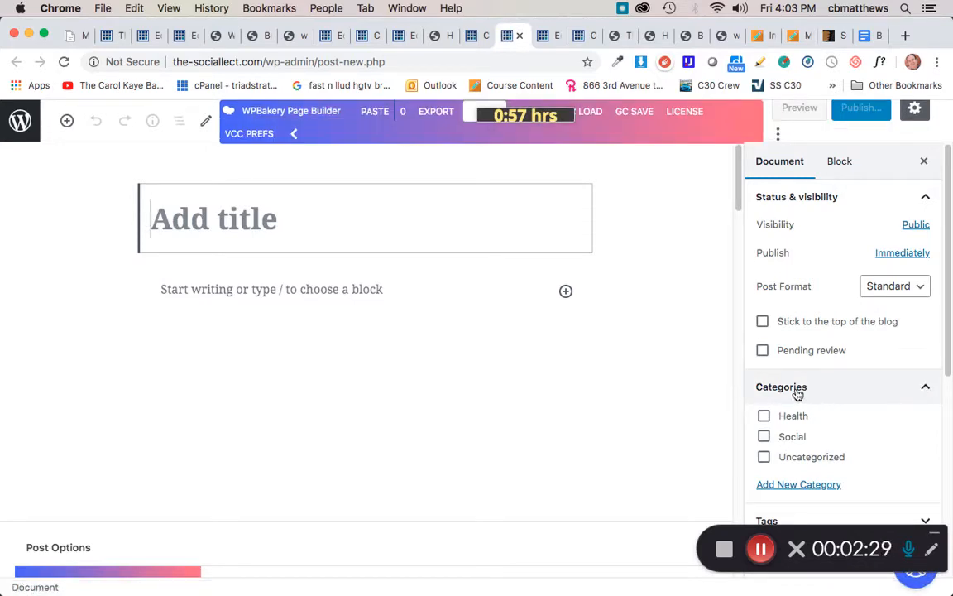
left_click(925, 387)
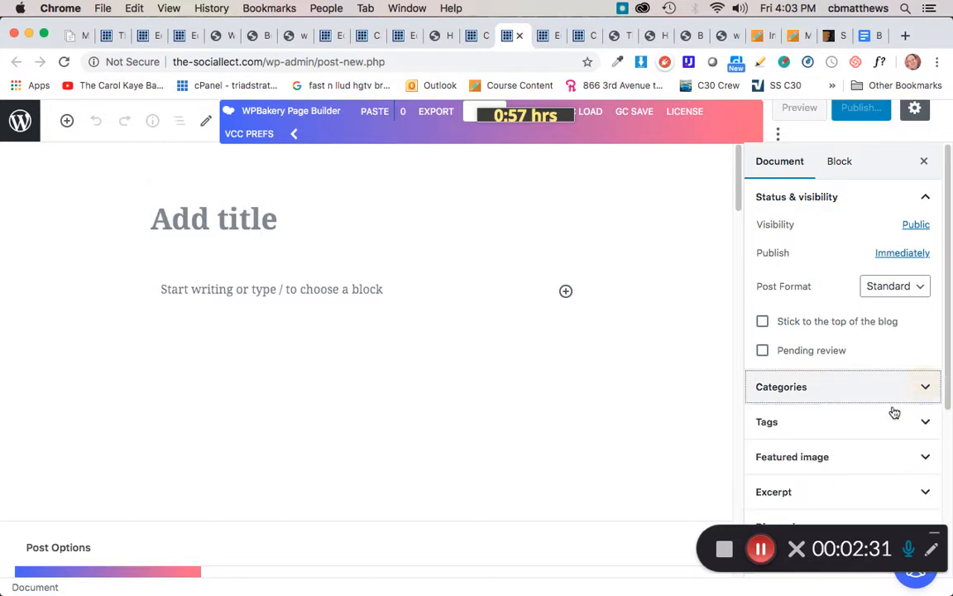
left_click(924, 387)
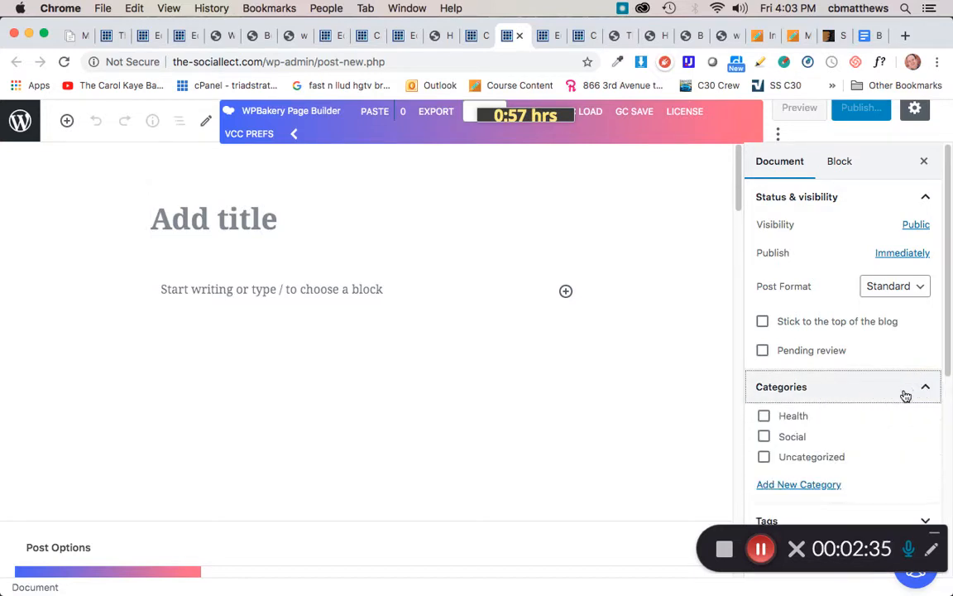
left_click(765, 416)
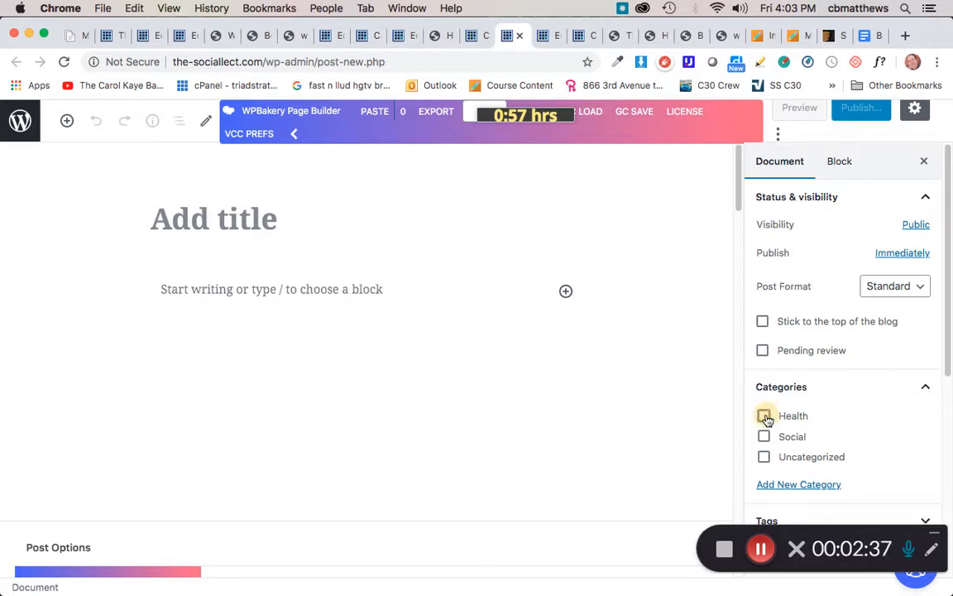
Step: Create a category named Racial from within the post's settings and reload the Categories page to check the list
scroll(840, 416, "down", 1)
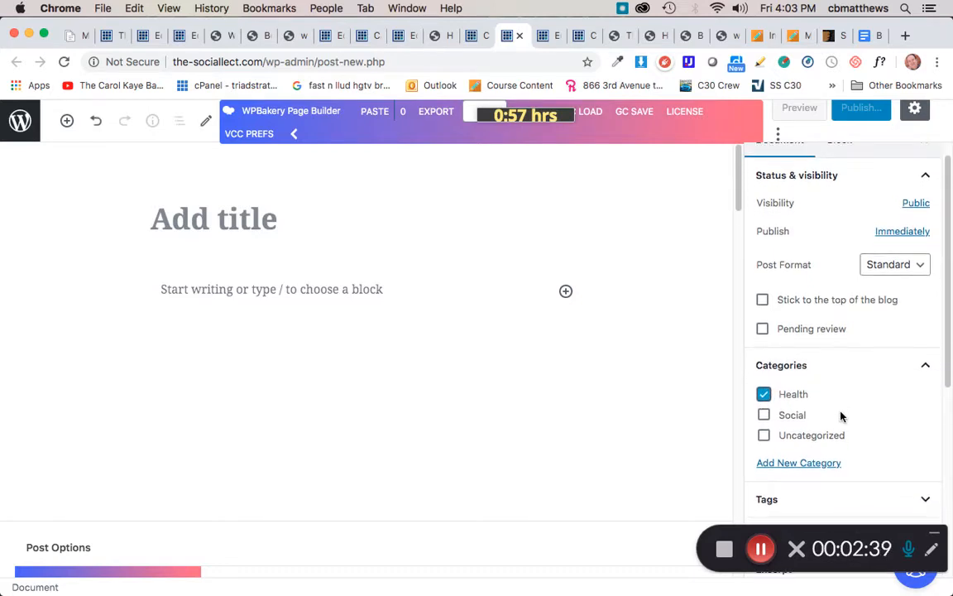
left_click(790, 457)
left_click(772, 499)
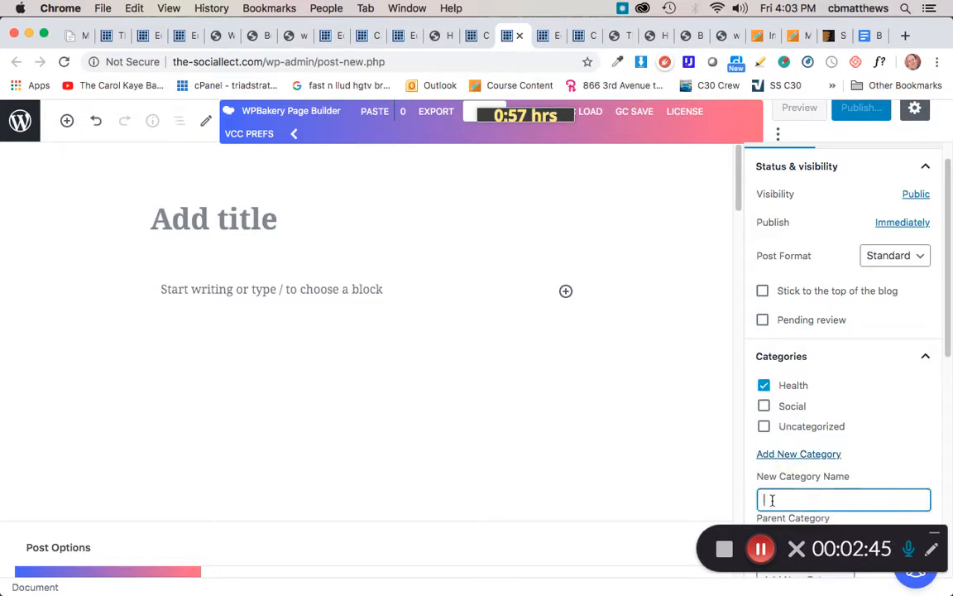
type("Racial")
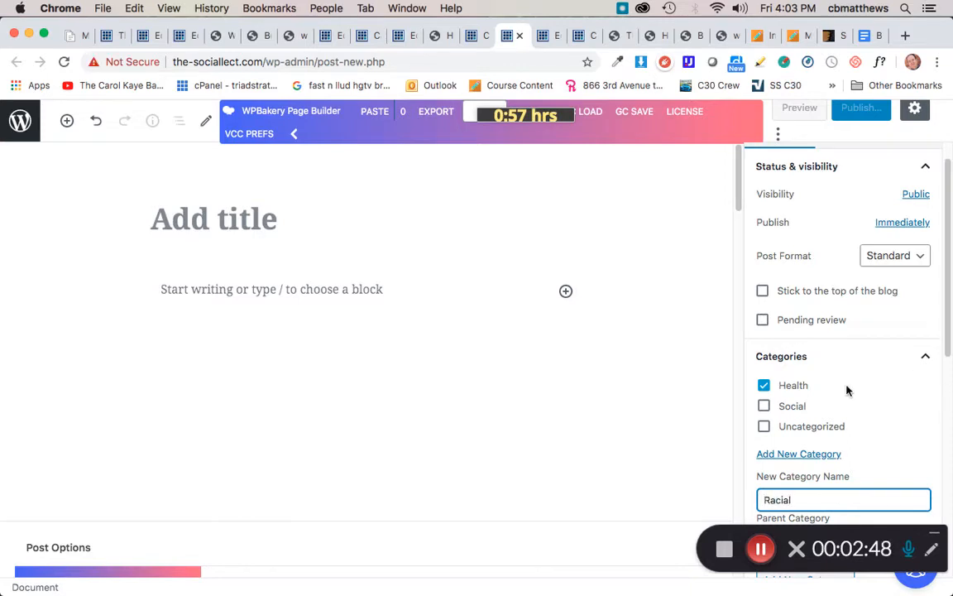
scroll(847, 389, "down", 4)
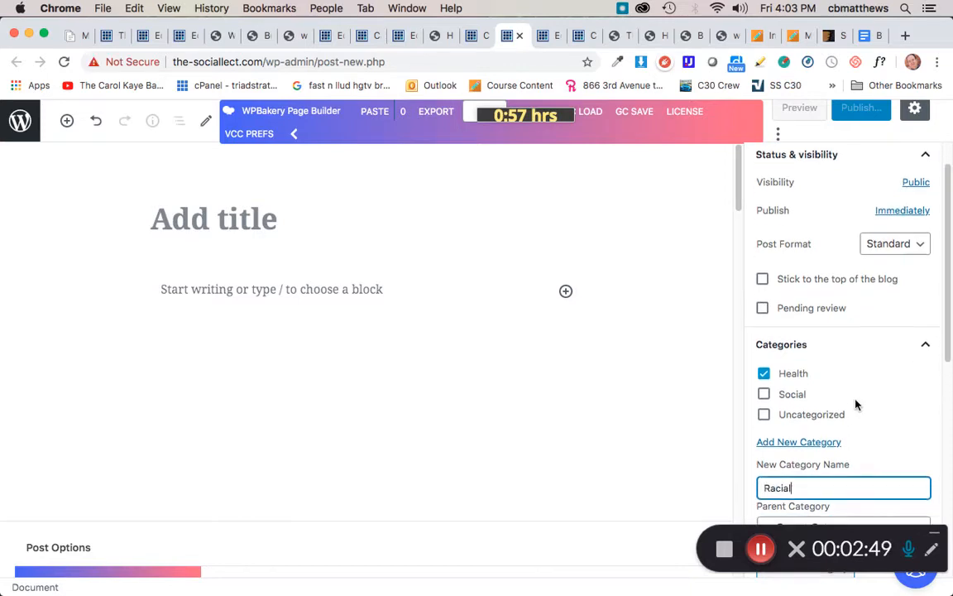
left_click(804, 434)
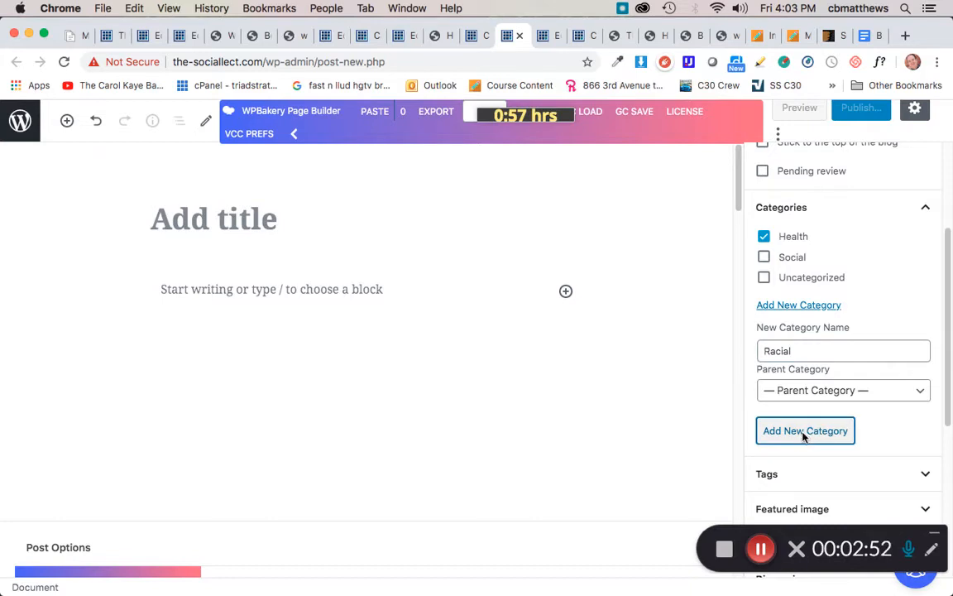
left_click(478, 35)
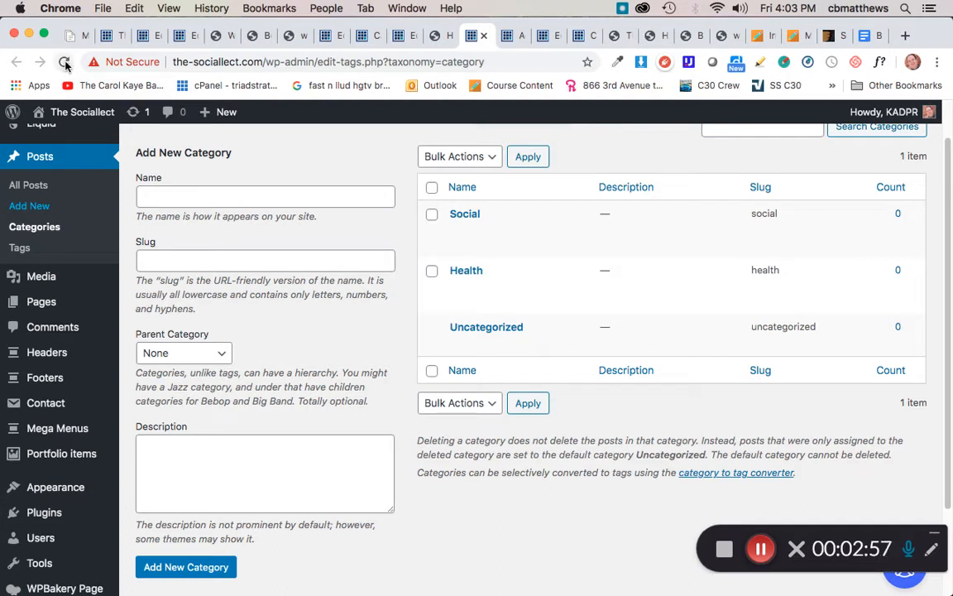
left_click(64, 62)
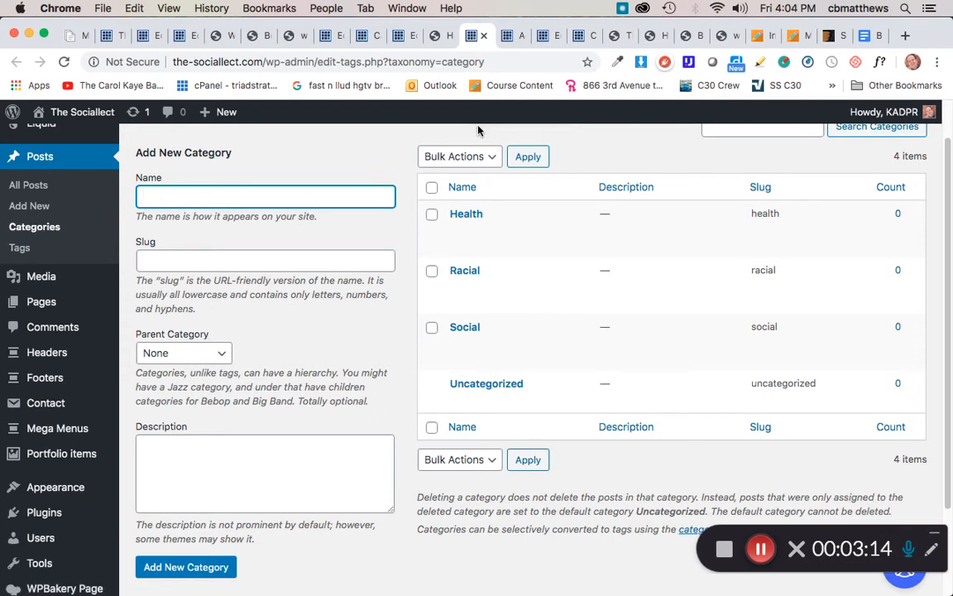
Step: Return to the new post and deselect its Health category
left_click(514, 37)
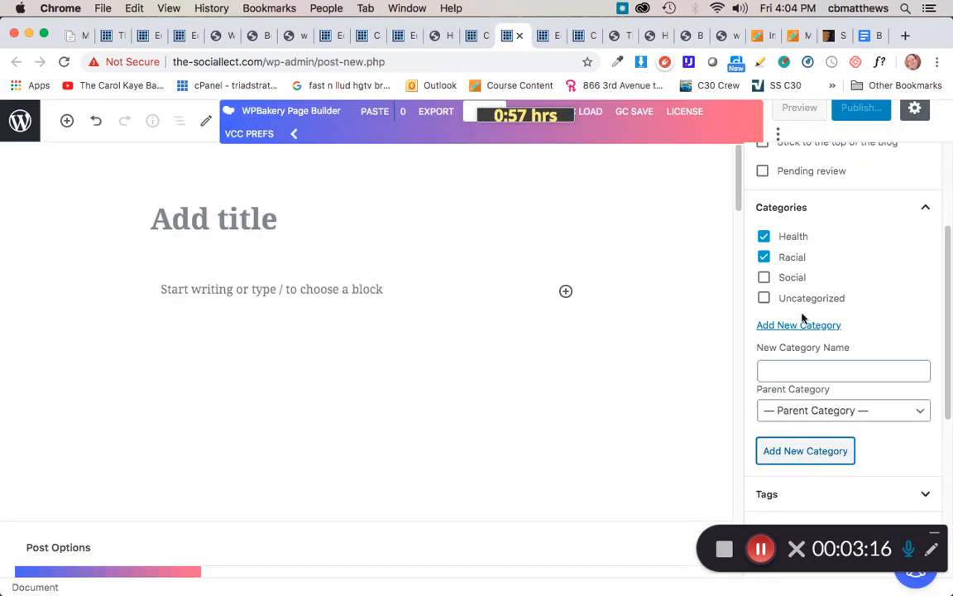
left_click(764, 237)
left_click(764, 238)
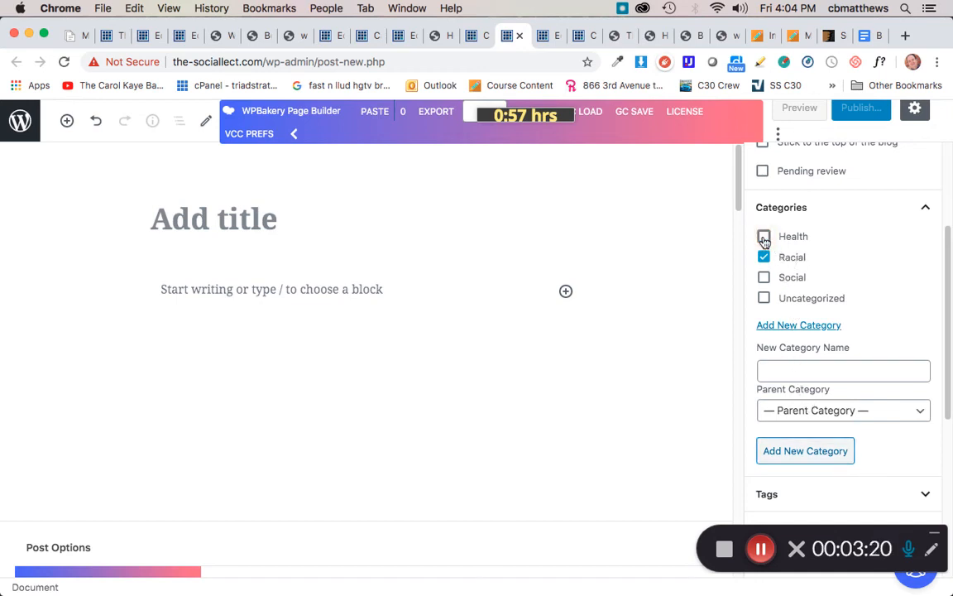
key("super+Tab")
key("super+Tab")
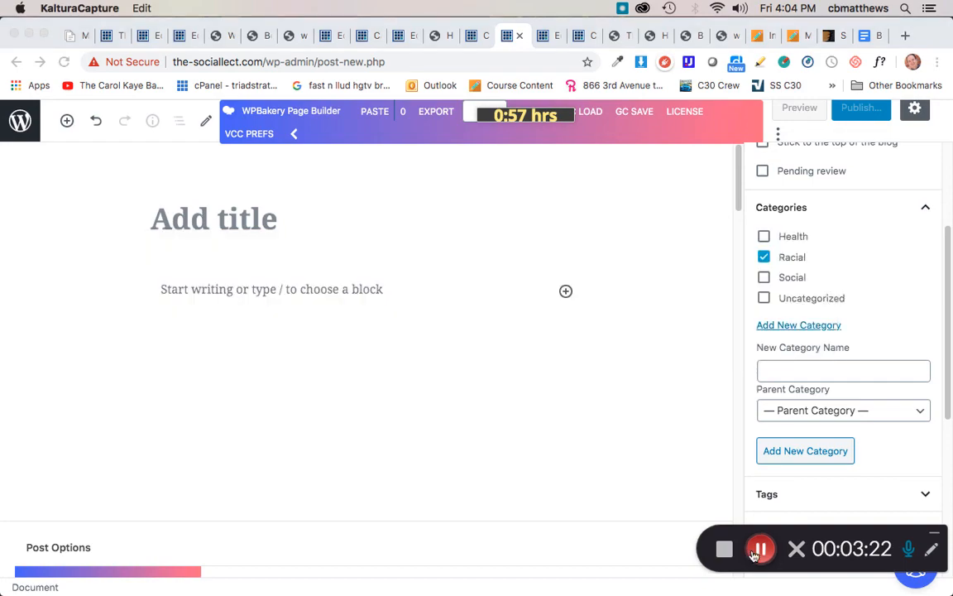